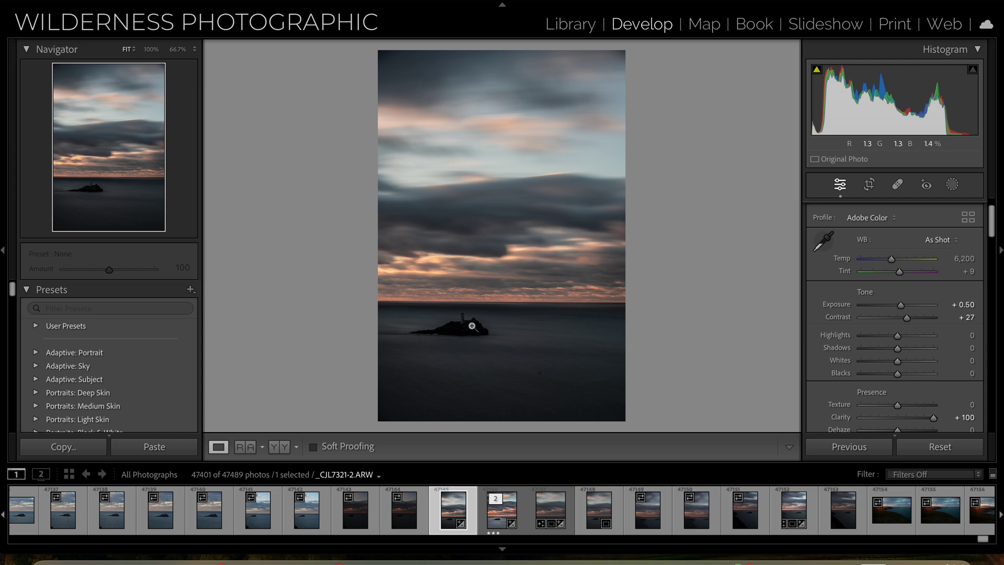
# Magnify the lighthouse to 200% and set Clarity to +2 and Texture to +7.
pyautogui.click(471, 326)
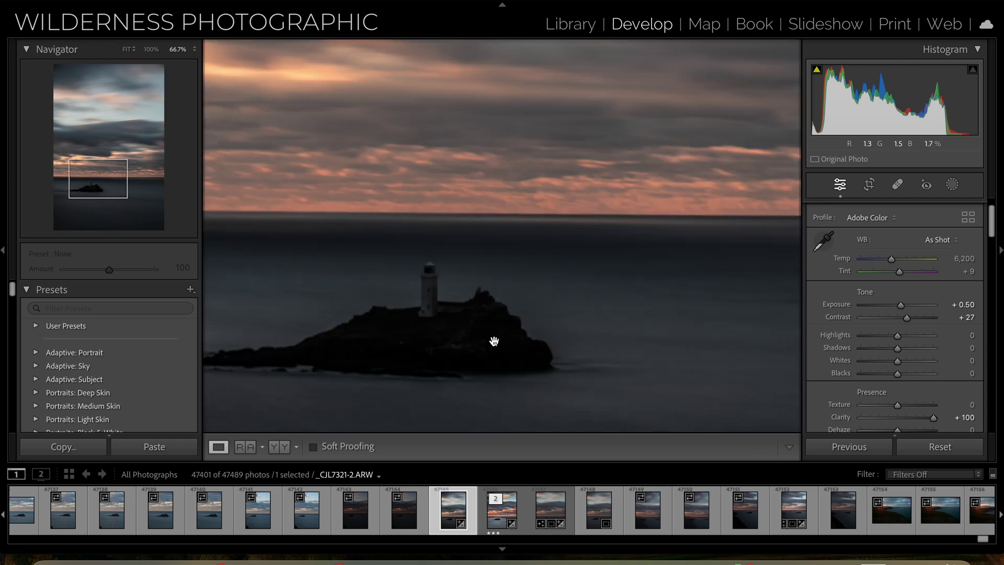
pyautogui.hotkey('ctrl', '=')
pyautogui.hotkey('ctrl', '=')
pyautogui.hotkey('ctrl', '-')
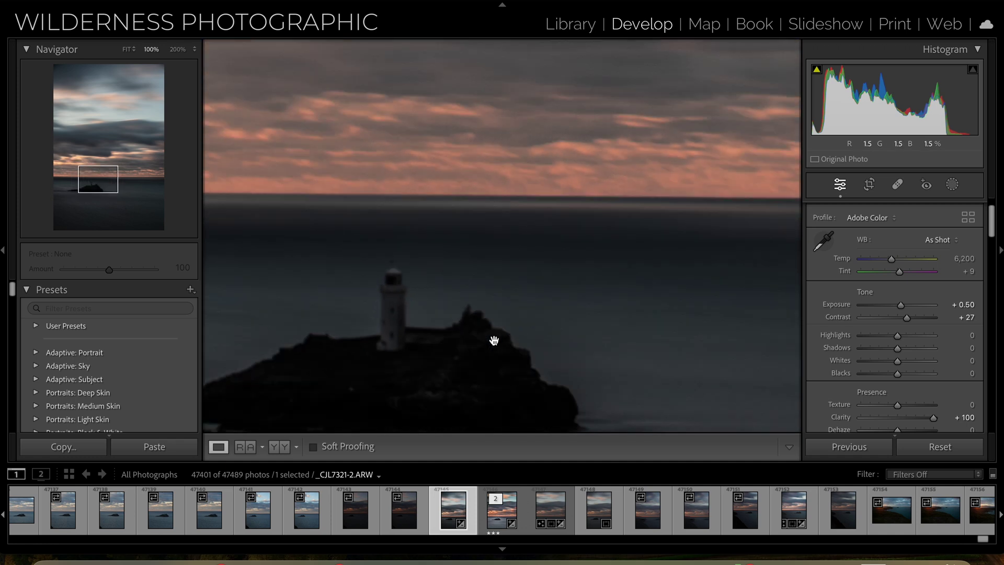
pyautogui.hotkey('ctrl', '=')
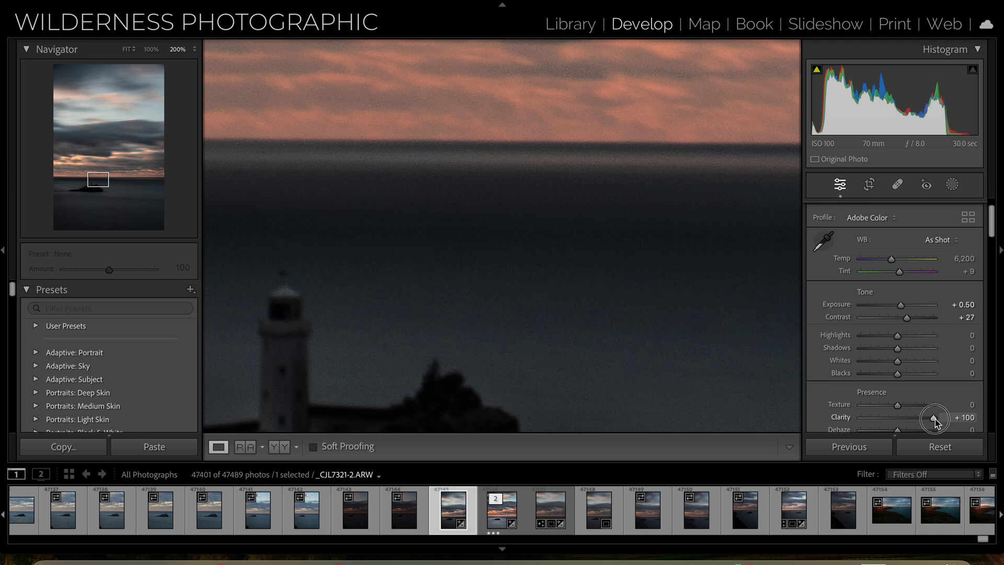
pyautogui.moveTo(935, 419); pyautogui.dragTo(1001, 418)
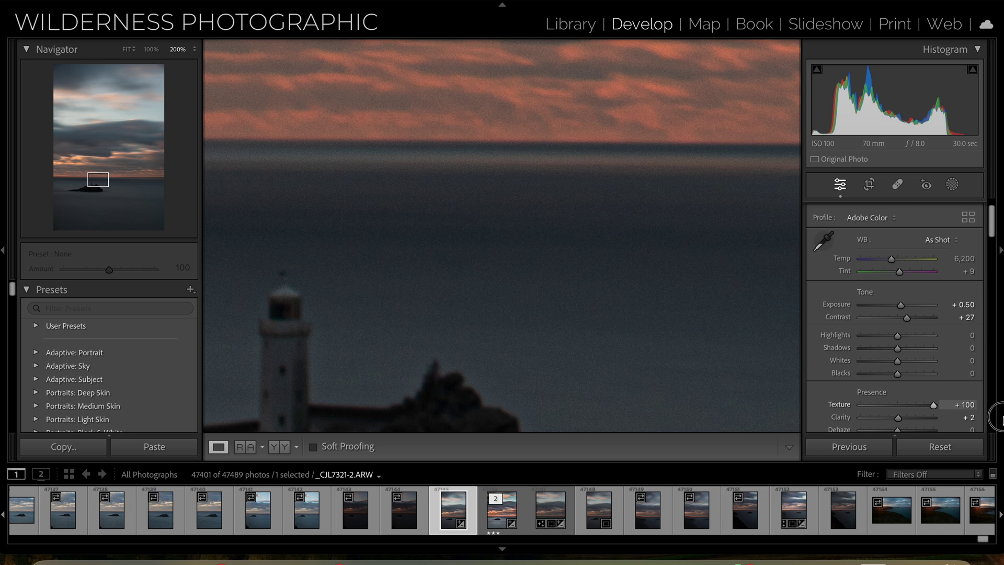
pyautogui.moveTo(996, 417); pyautogui.dragTo(900, 405)
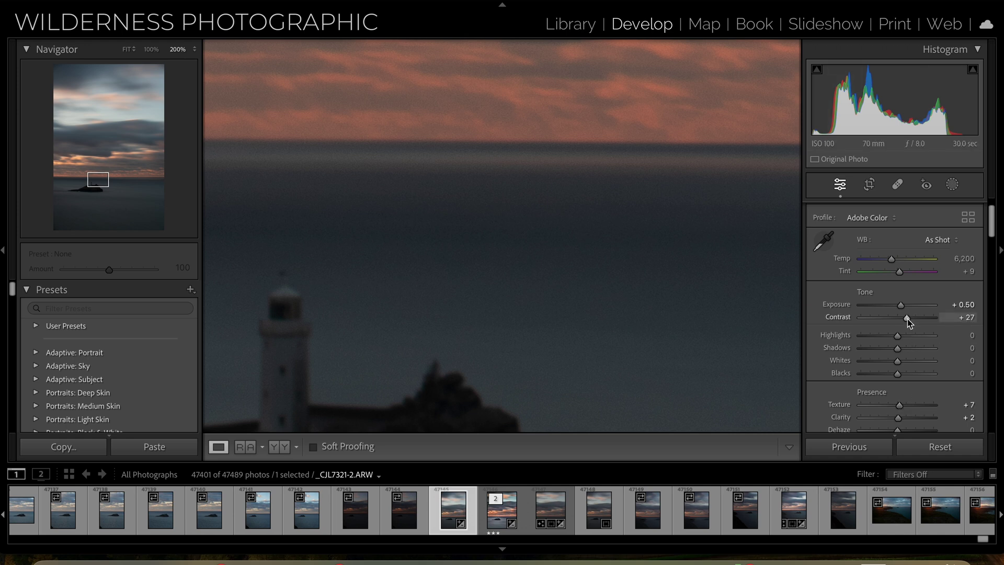
# Test Contrast at +100 on the clouds above the horizon and settle it at +4.
pyautogui.moveTo(683, 211); pyautogui.dragTo(672, 346)
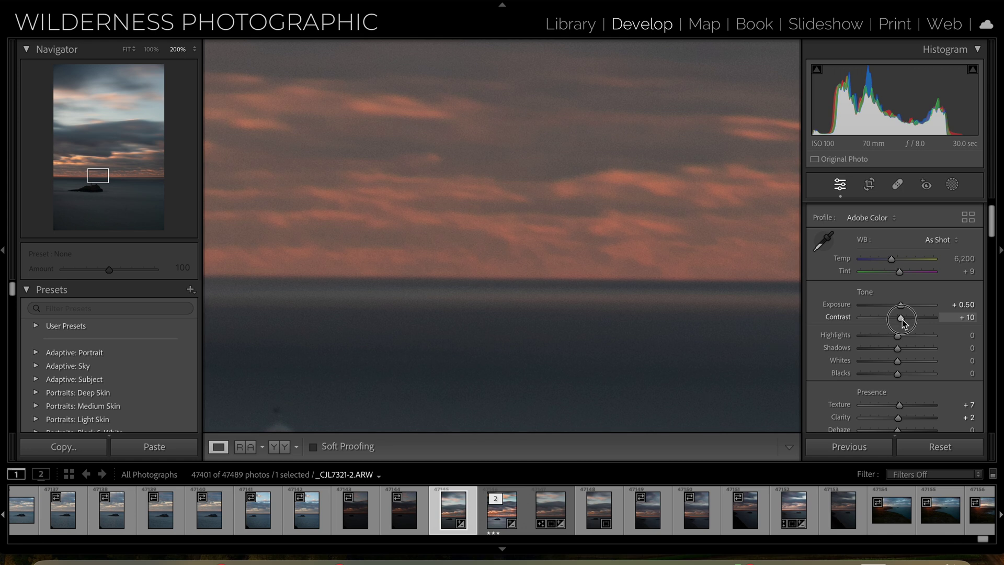
pyautogui.moveTo(902, 319); pyautogui.dragTo(939, 326)
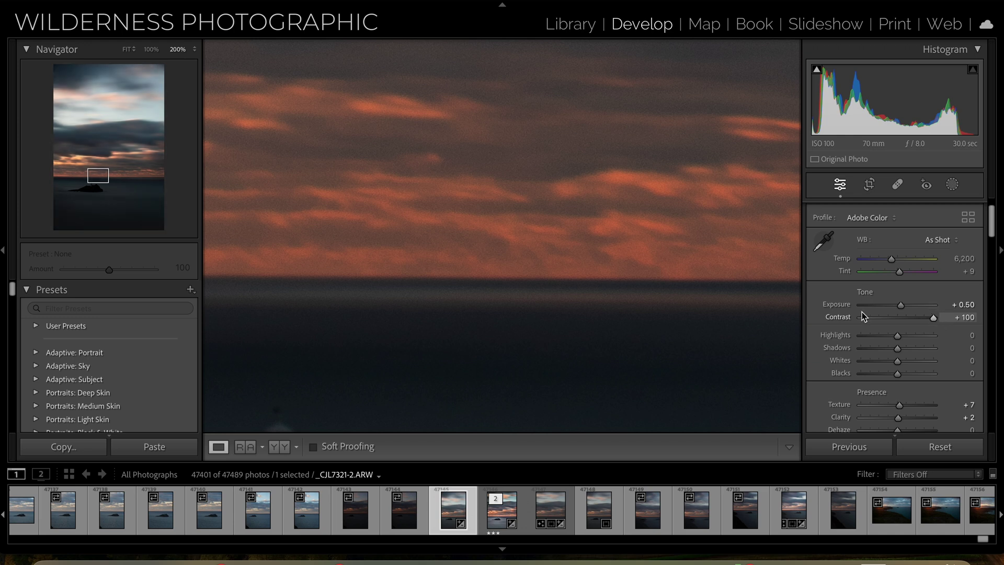
pyautogui.click(675, 300)
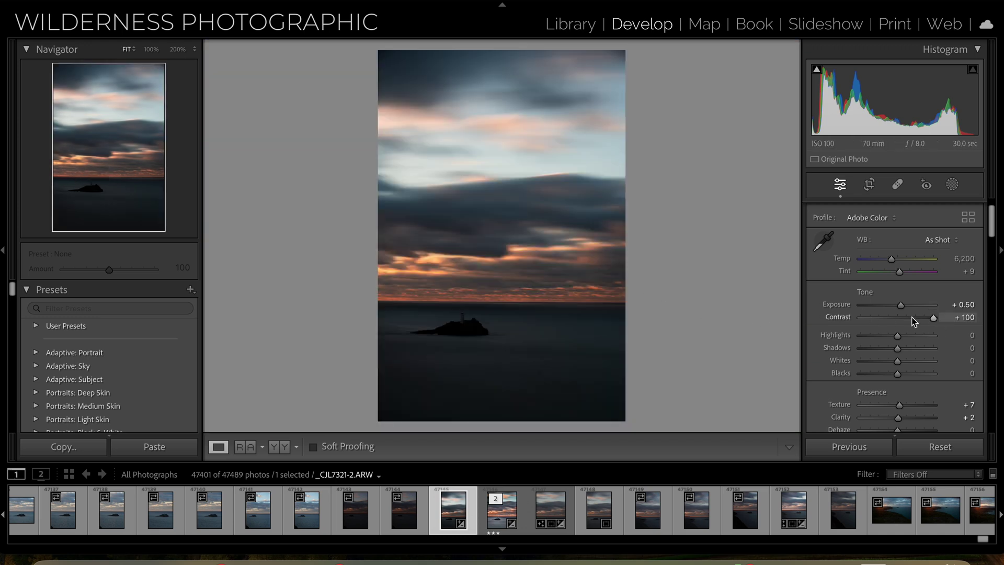
pyautogui.moveTo(932, 319); pyautogui.dragTo(898, 319)
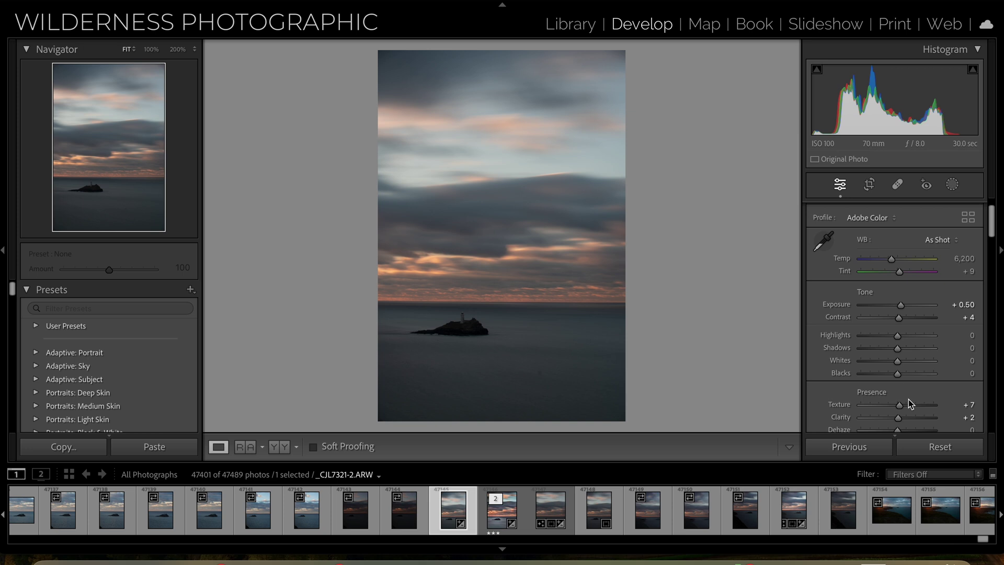
# Test Texture at +100 on the magnified lighthouse and settle it at +27.
pyautogui.scroll(1, 910, 403)
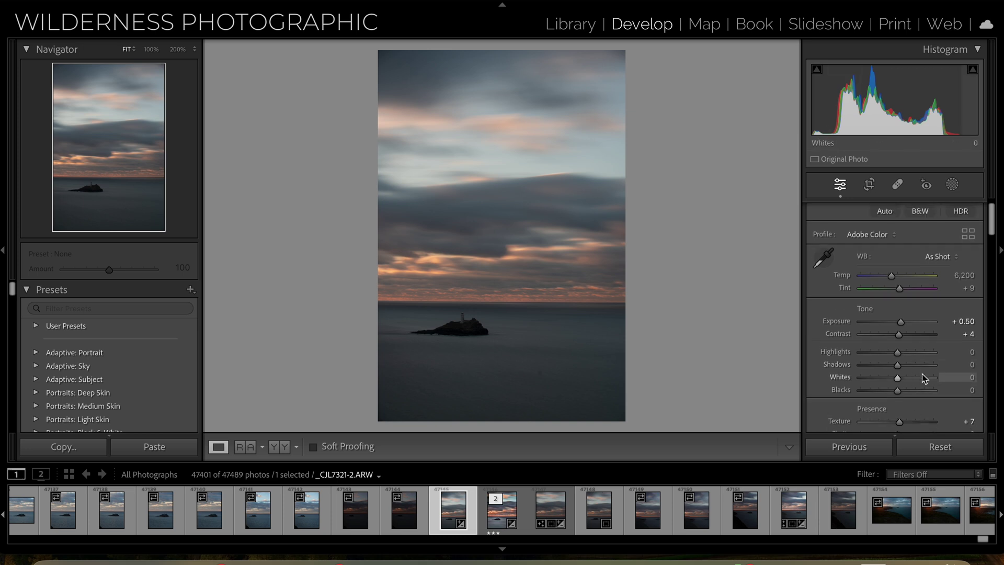
pyautogui.scroll(-2, 921, 373)
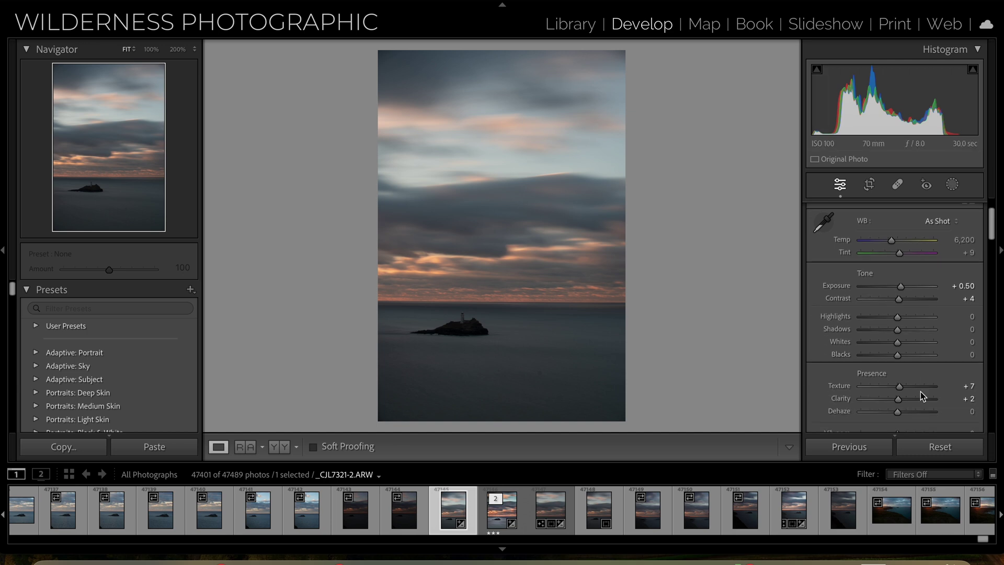
pyautogui.moveTo(899, 387); pyautogui.dragTo(946, 388)
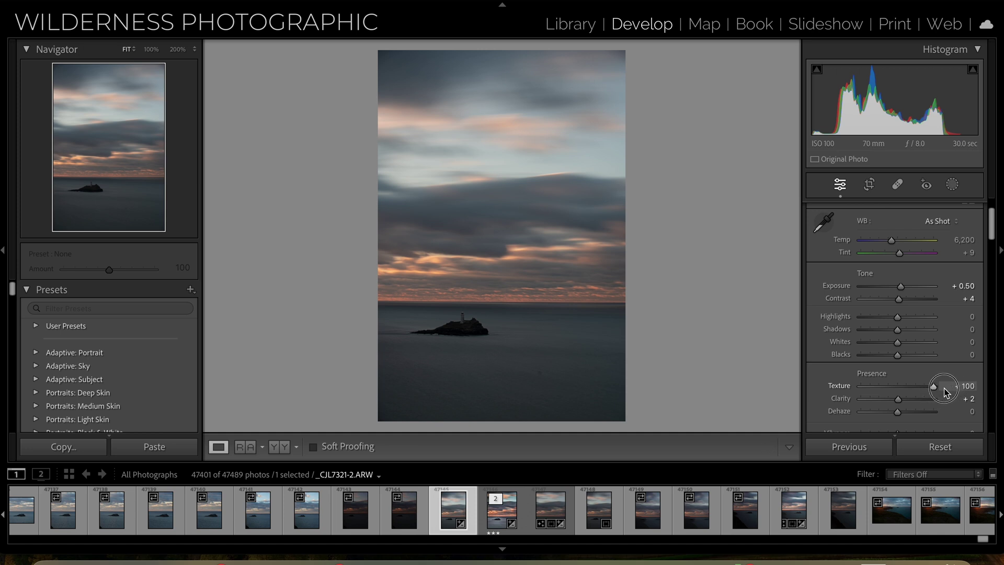
pyautogui.click(470, 327)
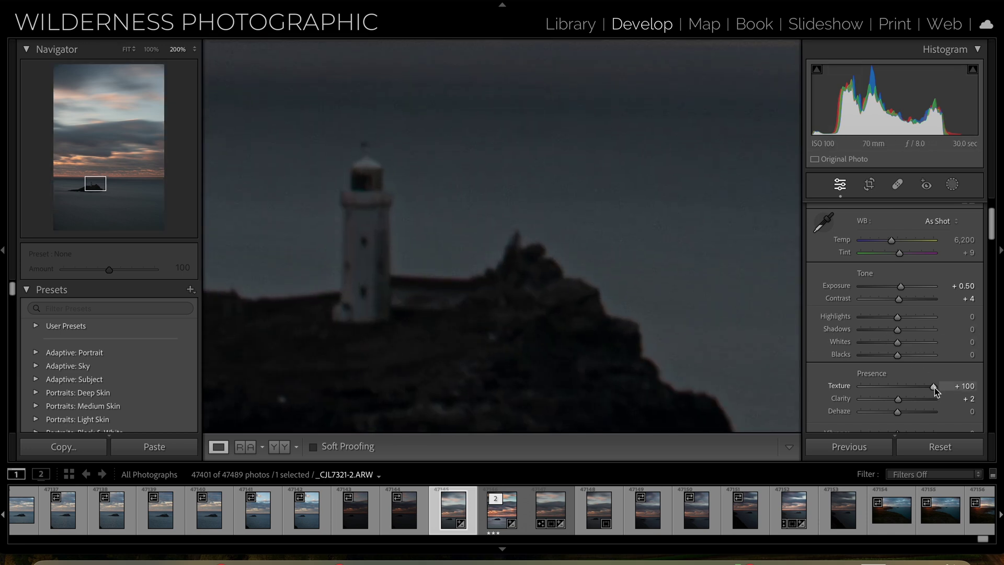
pyautogui.moveTo(933, 388); pyautogui.dragTo(906, 387)
pyautogui.click(581, 285)
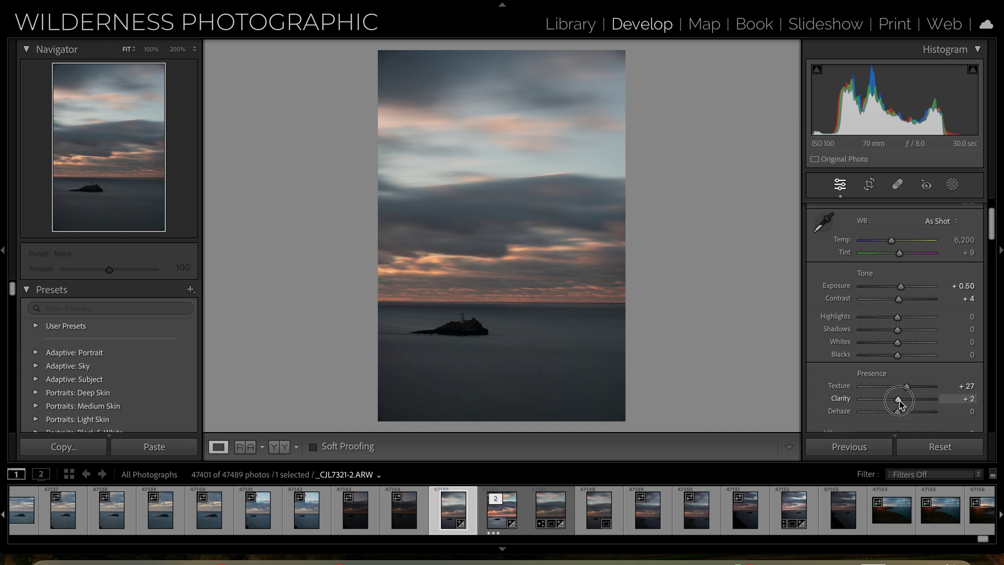
# Test Clarity at +100 on the magnified island rocks and settle it at +13.
pyautogui.moveTo(899, 401); pyautogui.dragTo(937, 403)
pyautogui.click(468, 335)
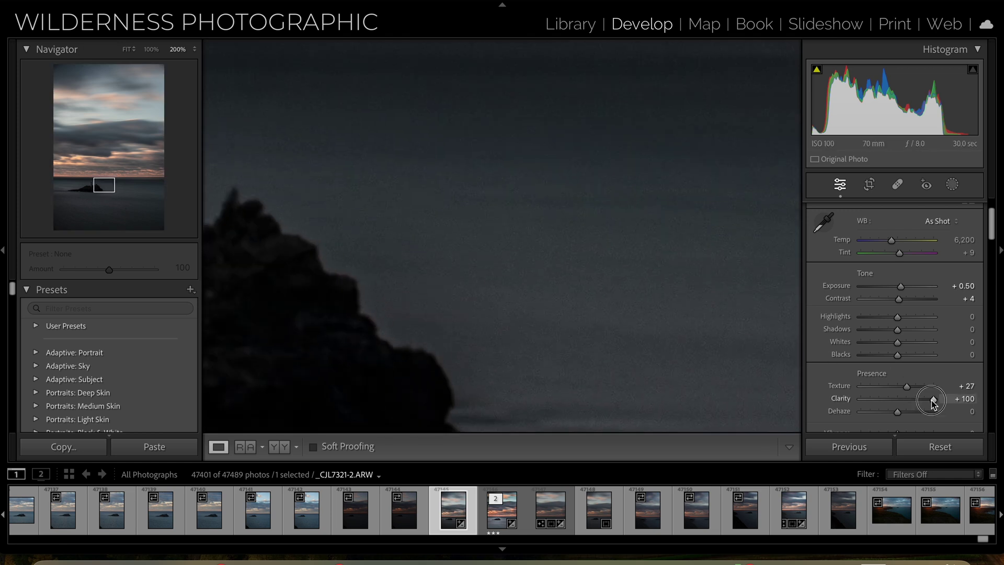
pyautogui.moveTo(929, 400); pyautogui.dragTo(898, 399)
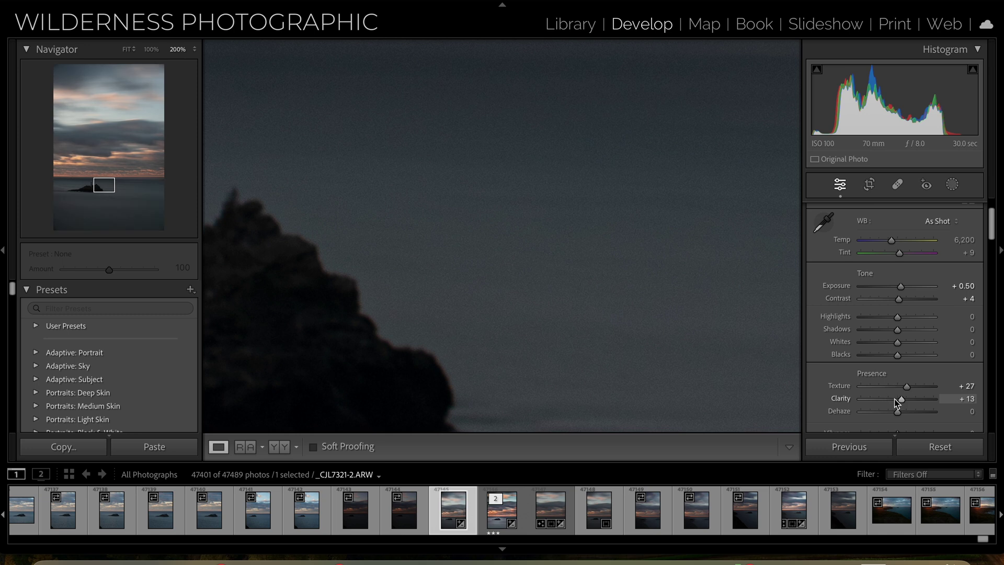
pyautogui.click(496, 310)
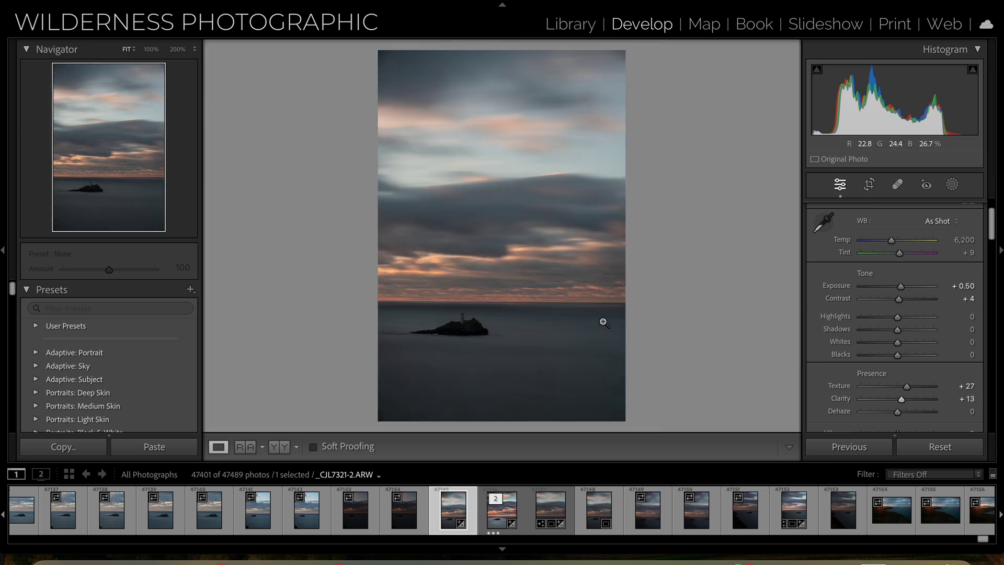
# Try Vibrance at +100 and Saturation at +99 on the photo, and bring the colours back to their original strength.
pyautogui.scroll(-2, 872, 398)
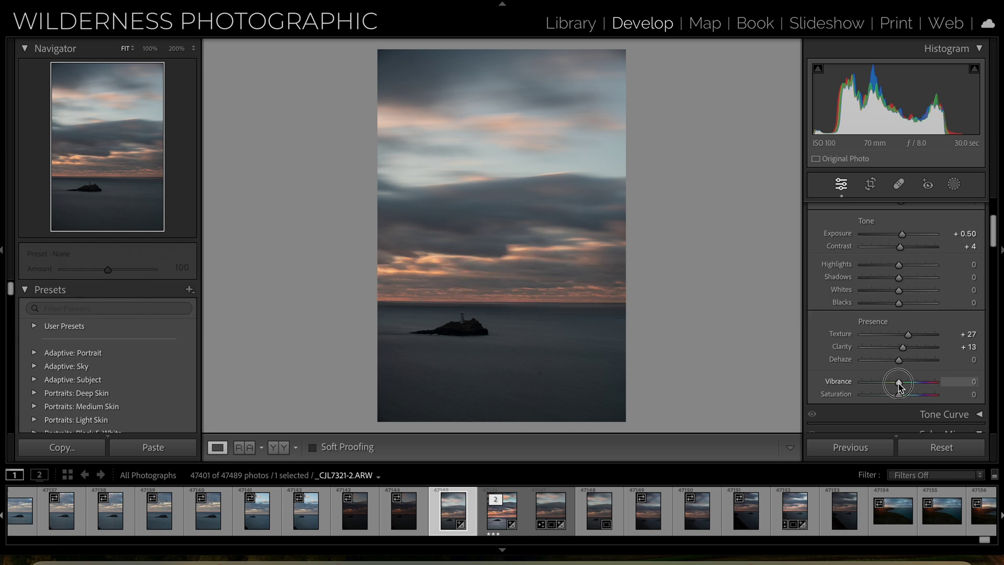
pyautogui.moveTo(898, 384); pyautogui.dragTo(947, 388)
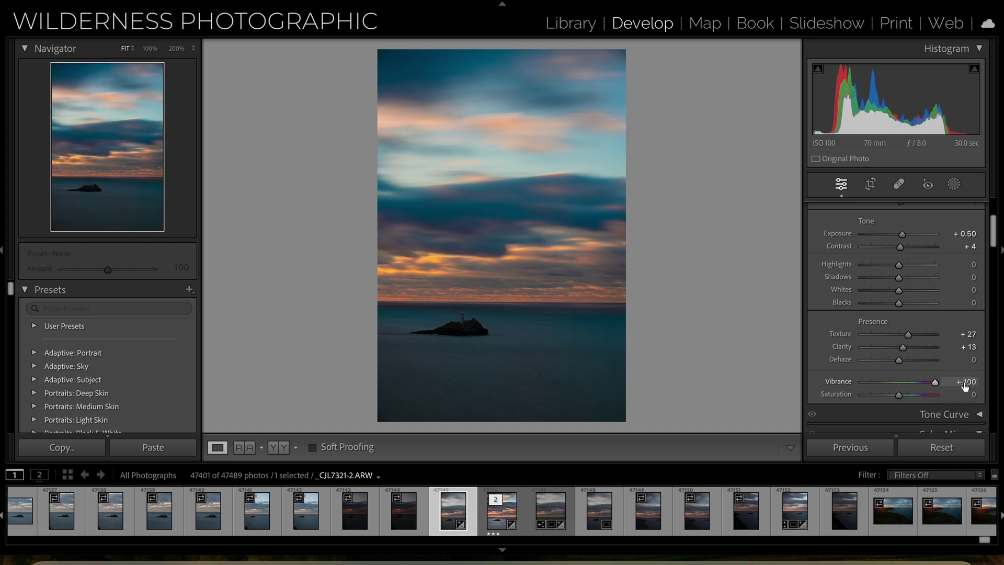
pyautogui.moveTo(898, 395); pyautogui.dragTo(955, 401)
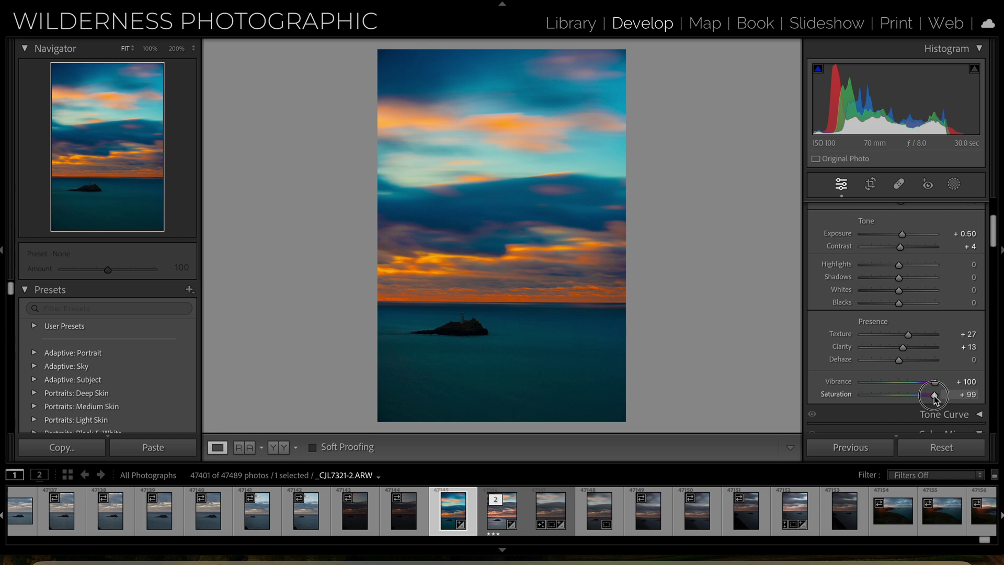
pyautogui.moveTo(936, 399); pyautogui.dragTo(908, 390)
pyautogui.click(902, 387)
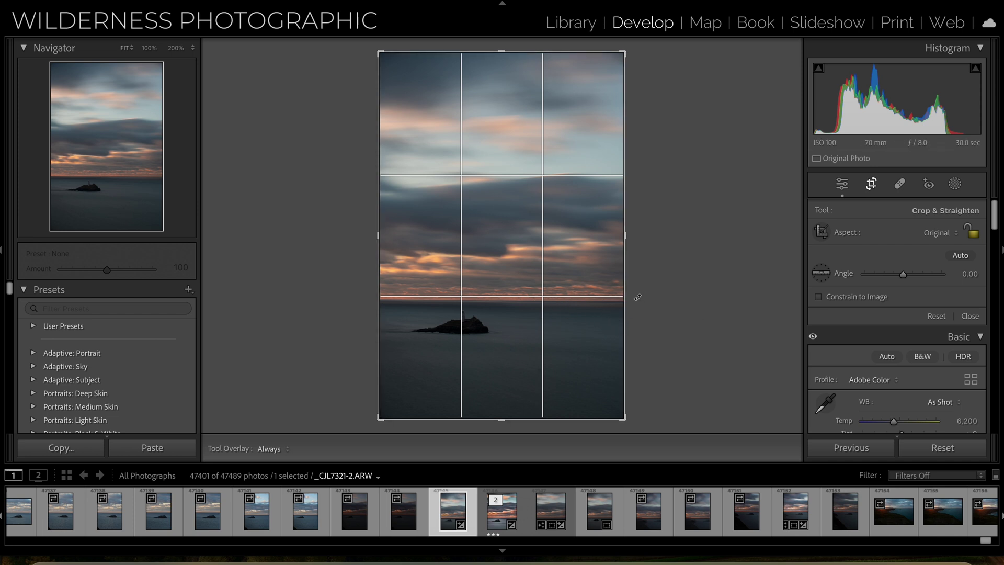
# Straighten the photo along the sea horizon to an angle of -0.60 and apply the rotation.
pyautogui.moveTo(634, 297); pyautogui.dragTo(638, 300)
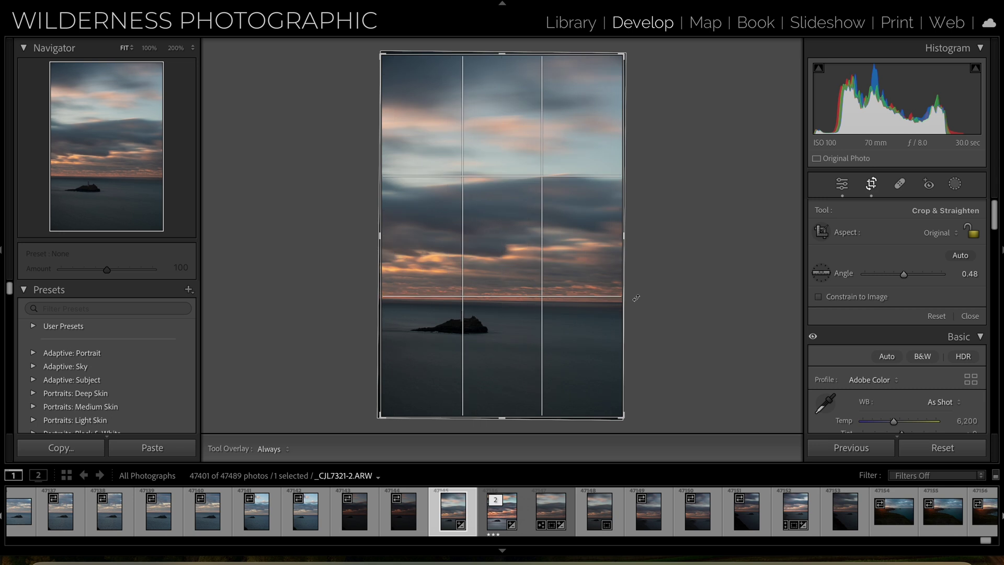
pyautogui.click(822, 275)
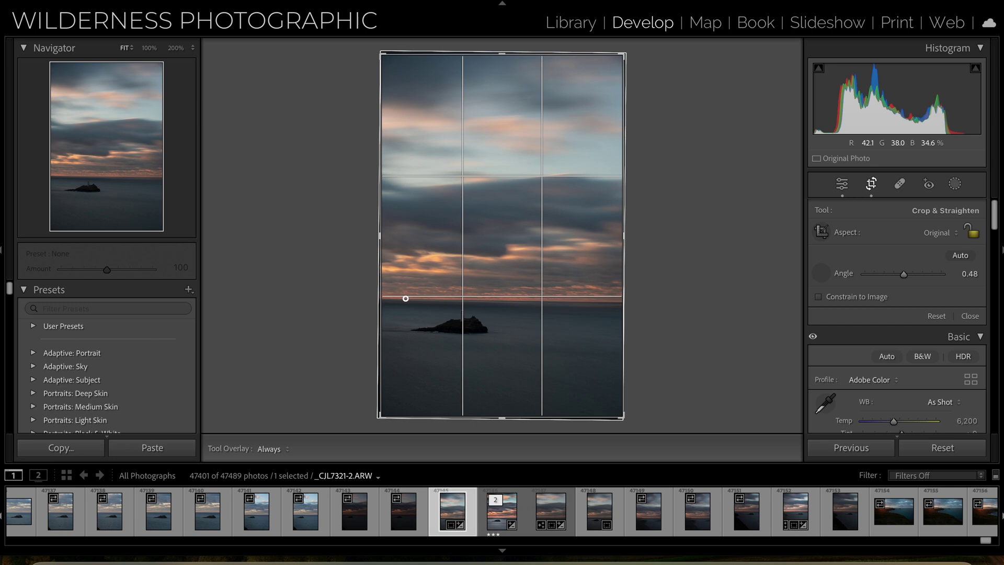
pyautogui.moveTo(406, 298); pyautogui.dragTo(608, 302)
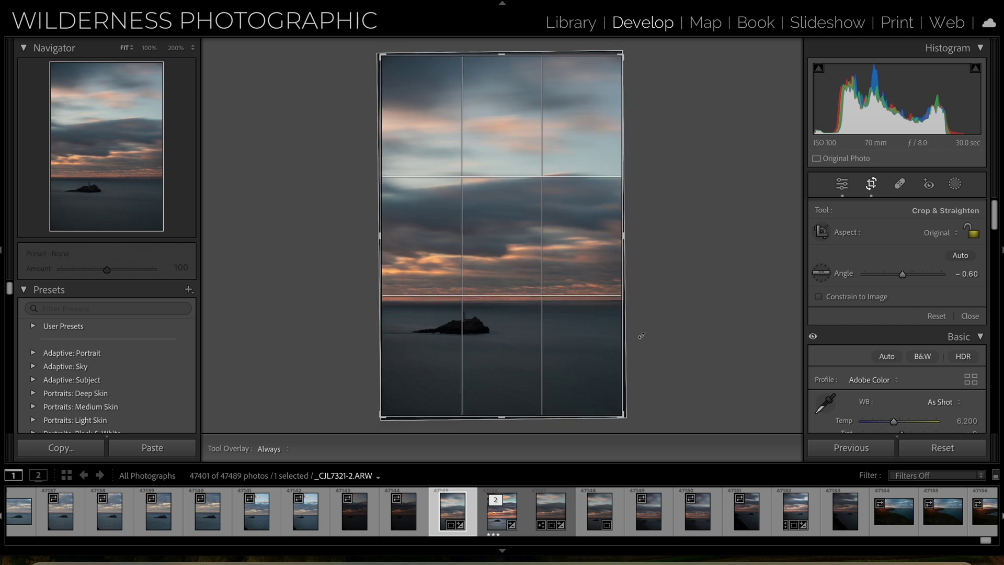
pyautogui.press('Return')
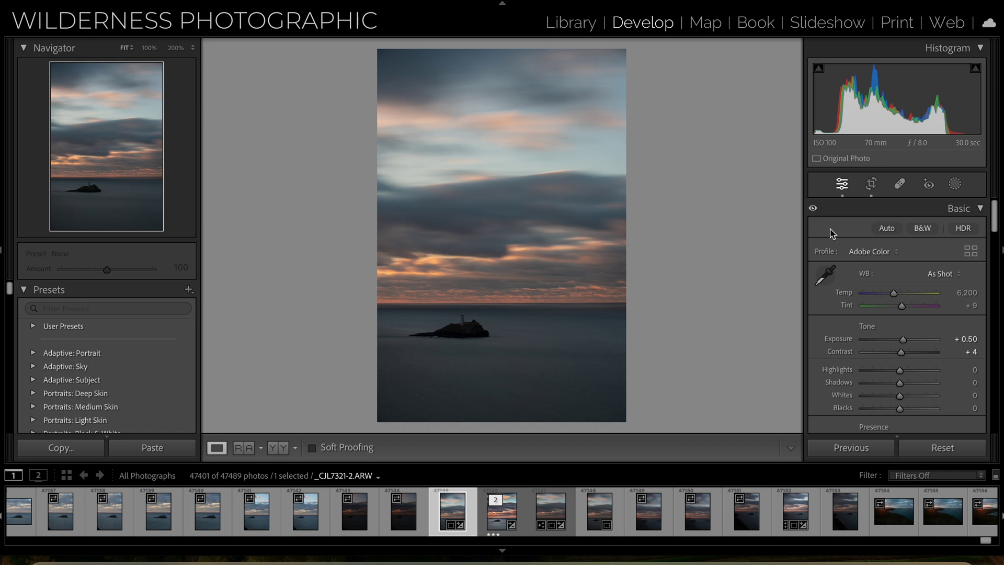
# Crop the photo to the 4 x 5 / 8 x 10 aspect with the horizon on the lower third line.
pyautogui.click(871, 185)
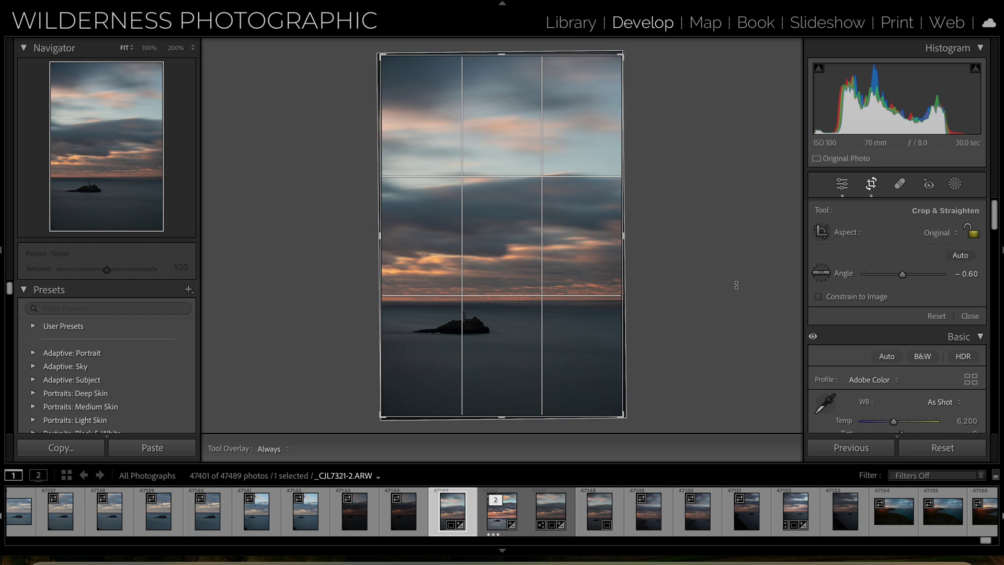
pyautogui.click(940, 234)
pyautogui.click(928, 281)
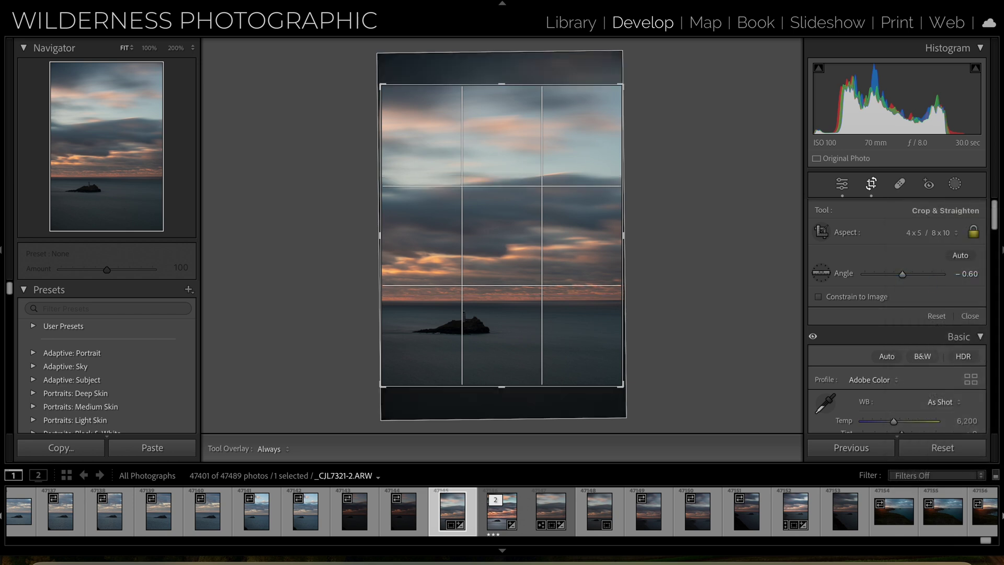
pyautogui.moveTo(512, 301); pyautogui.dragTo(513, 284)
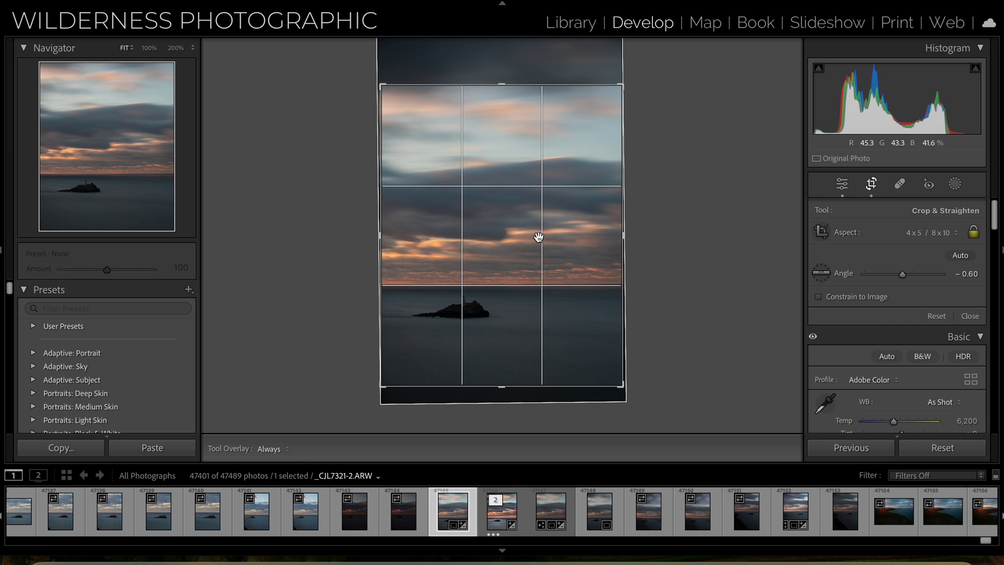
pyautogui.press('Return')
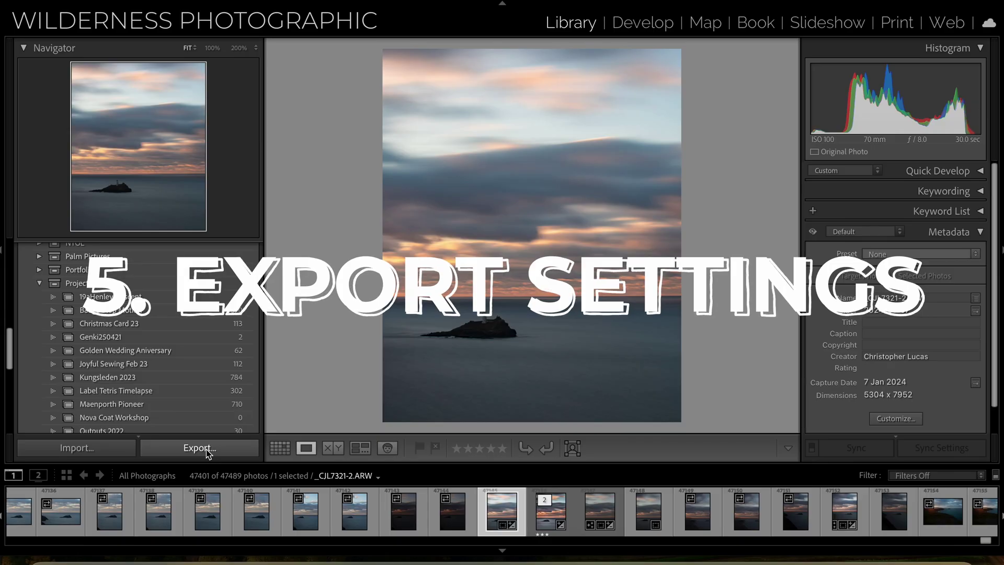
# Open the photo's export settings and create a destination folder named Projects 2024 on the Orange LaCie drive.
pyautogui.click(200, 448)
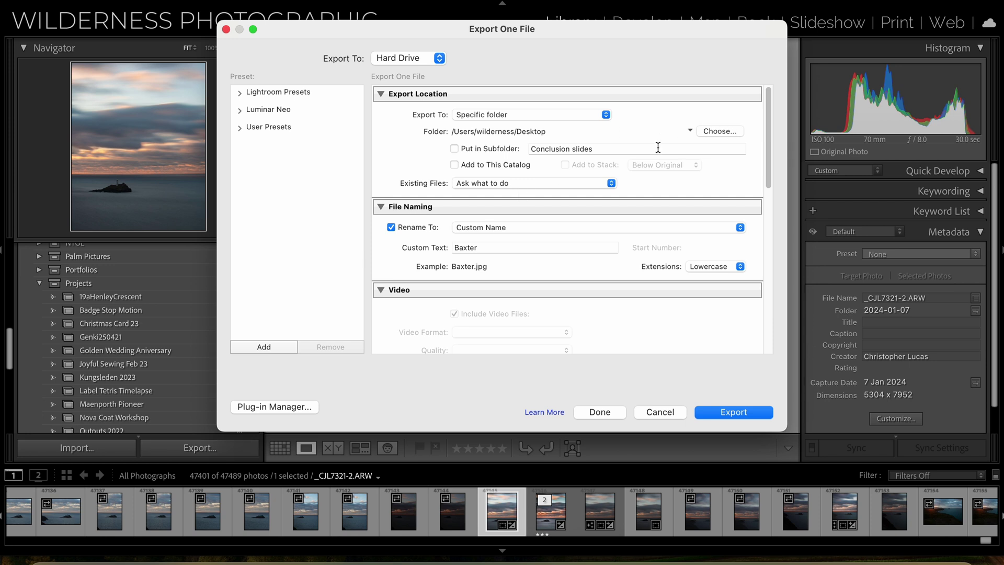
pyautogui.click(724, 133)
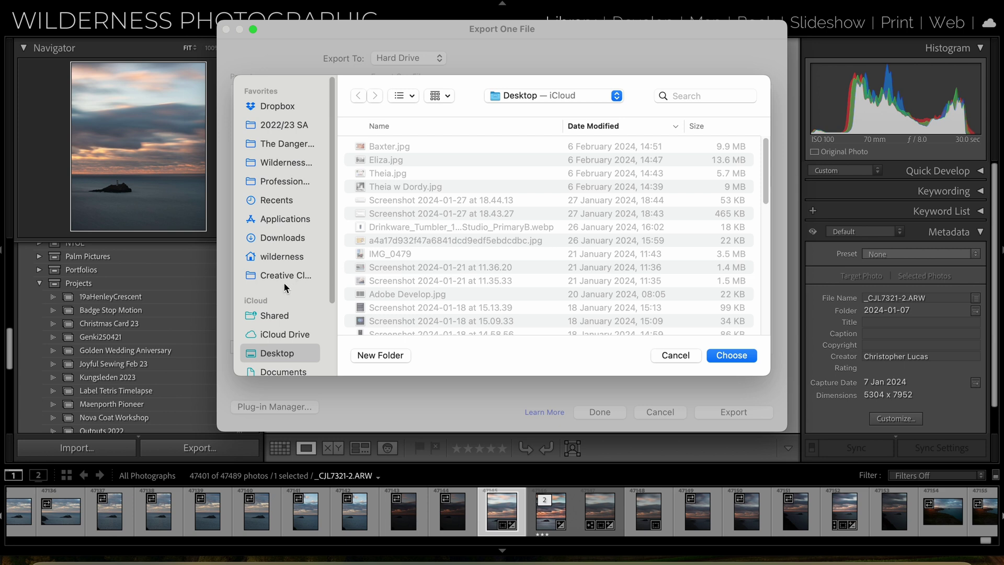
pyautogui.scroll(-3, 283, 281)
pyautogui.click(279, 335)
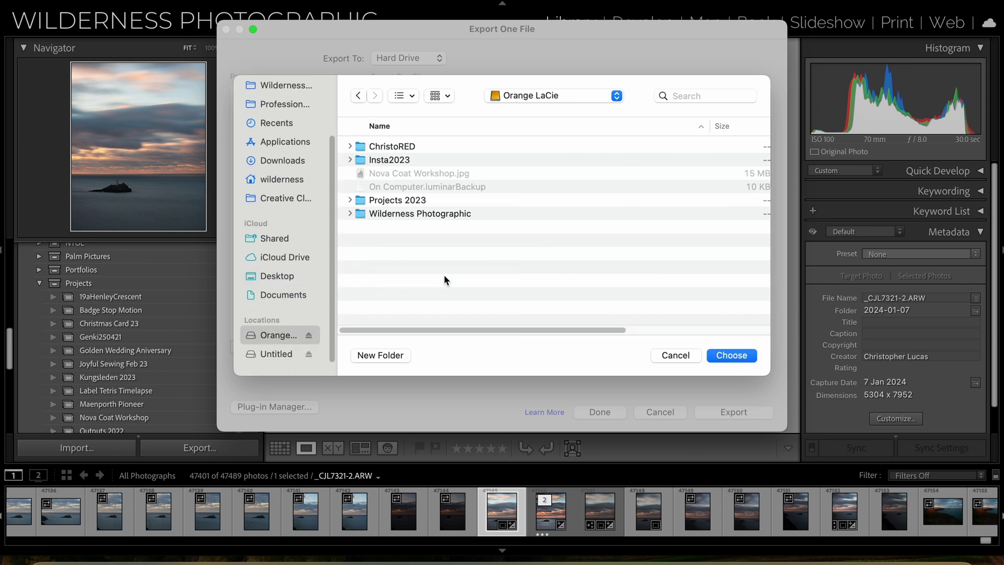
pyautogui.click(381, 355)
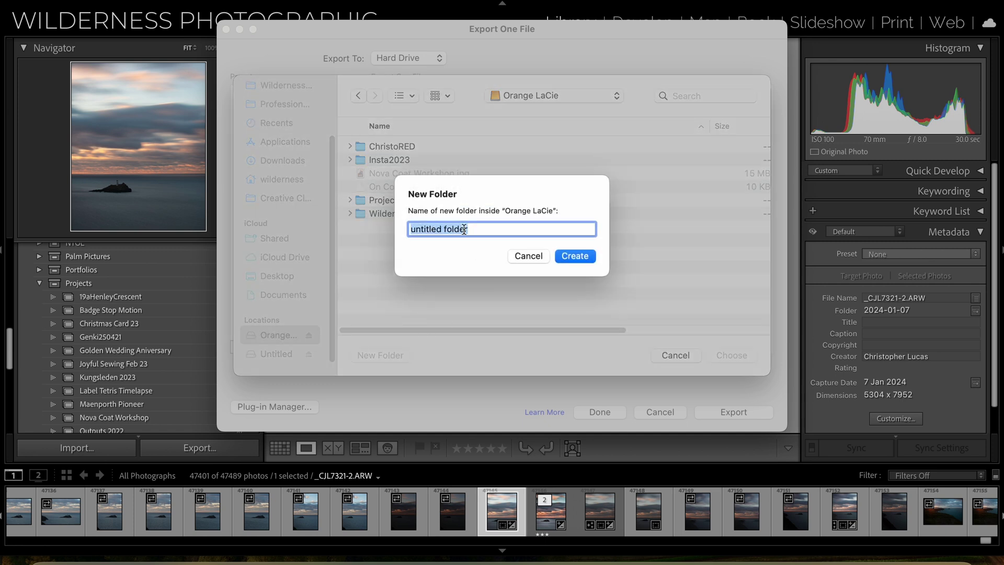
pyautogui.write('Projects 2024')
pyautogui.press('Return')
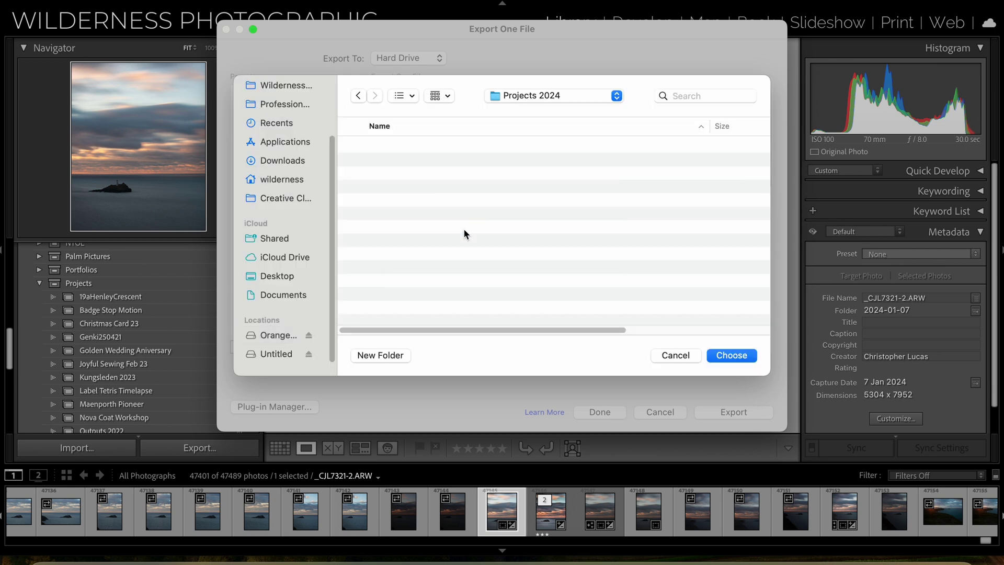
# Create a folder named Coastal inside Projects 2024 as the export destination, and set the custom file name to Godrevy.
pyautogui.rightClick(465, 233)
pyautogui.click(383, 357)
pyautogui.click(382, 357)
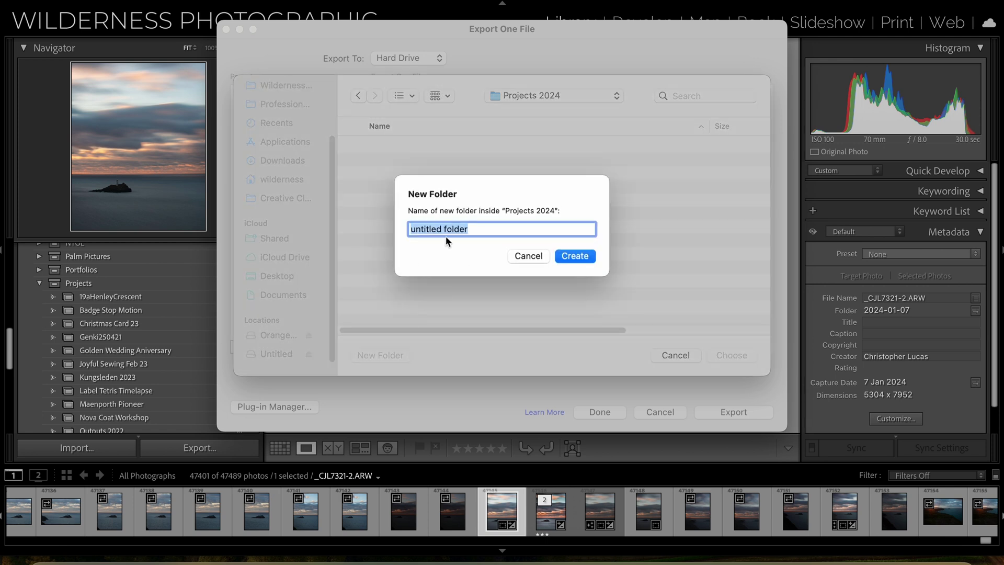
pyautogui.write('Coastal')
pyautogui.click(578, 255)
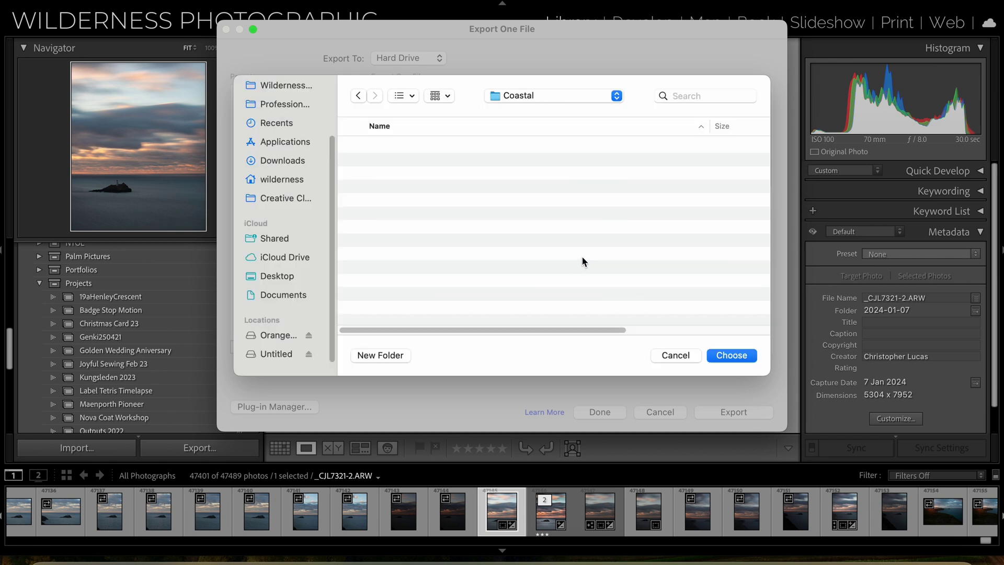
pyautogui.click(744, 357)
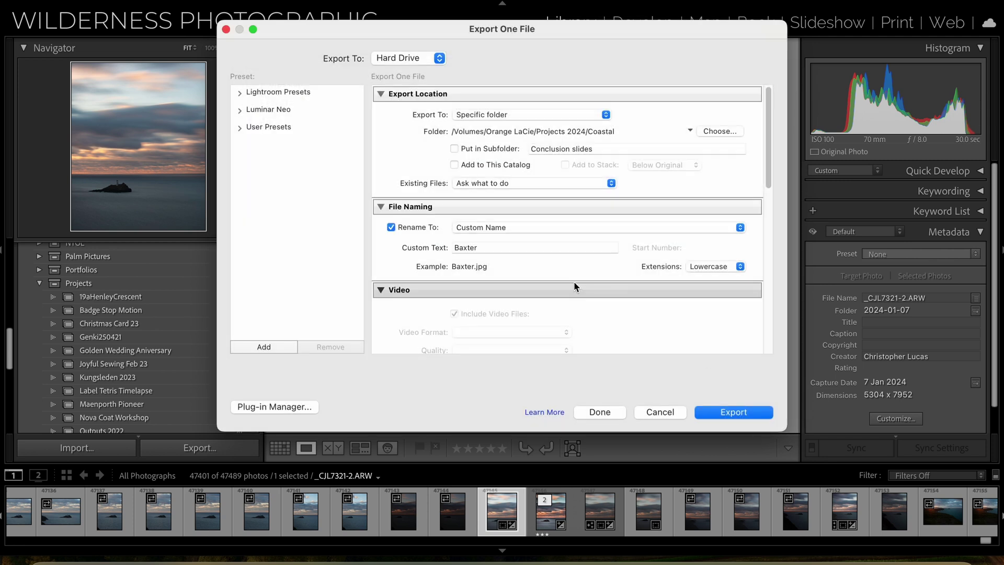
pyautogui.doubleClick(499, 246)
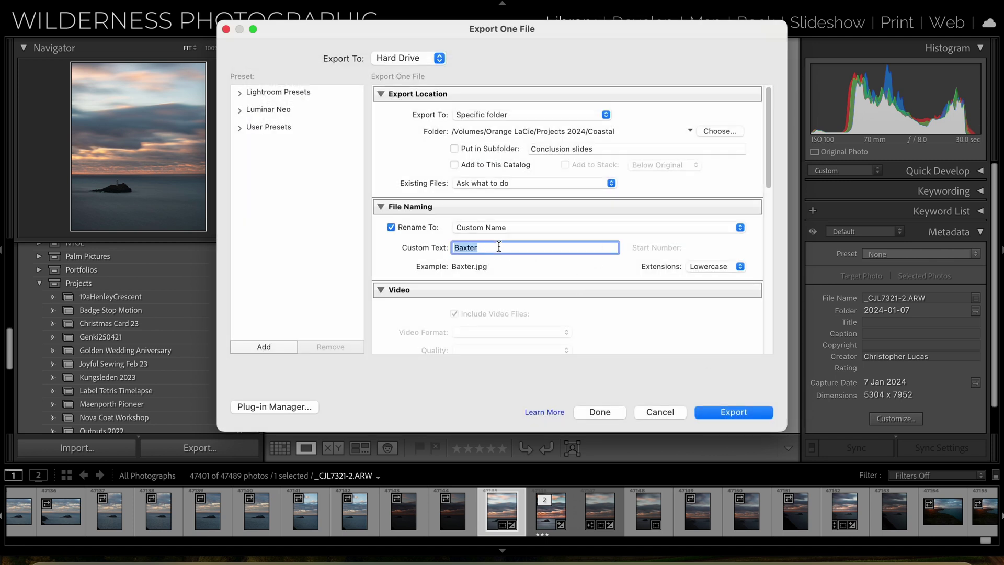
pyautogui.write('Godrevy')
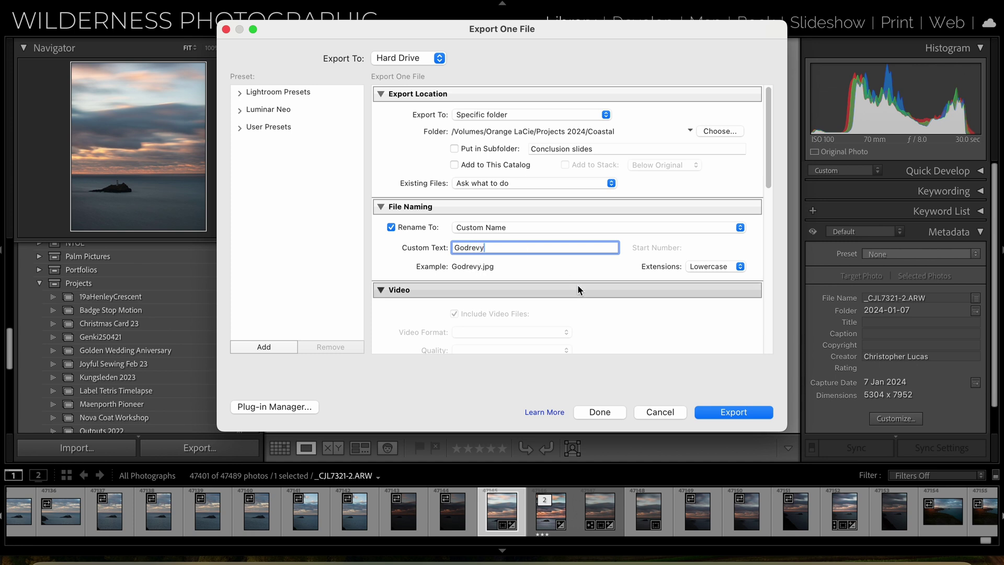
# Review the export's file format, quality, colour space, image sizing, output sharpening and metadata settings.
pyautogui.scroll(-3, 578, 286)
pyautogui.scroll(-6, 578, 284)
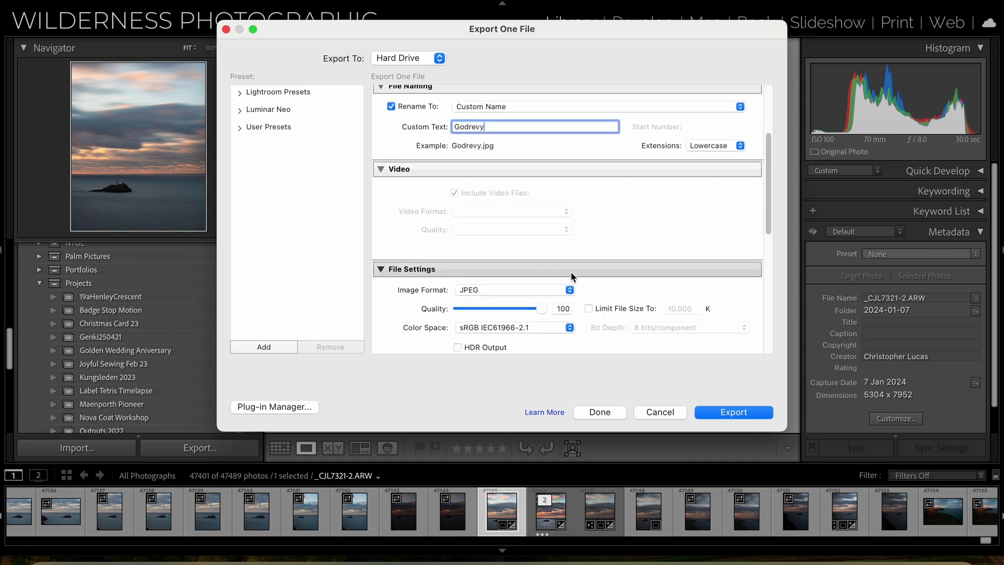
pyautogui.scroll(-4, 529, 273)
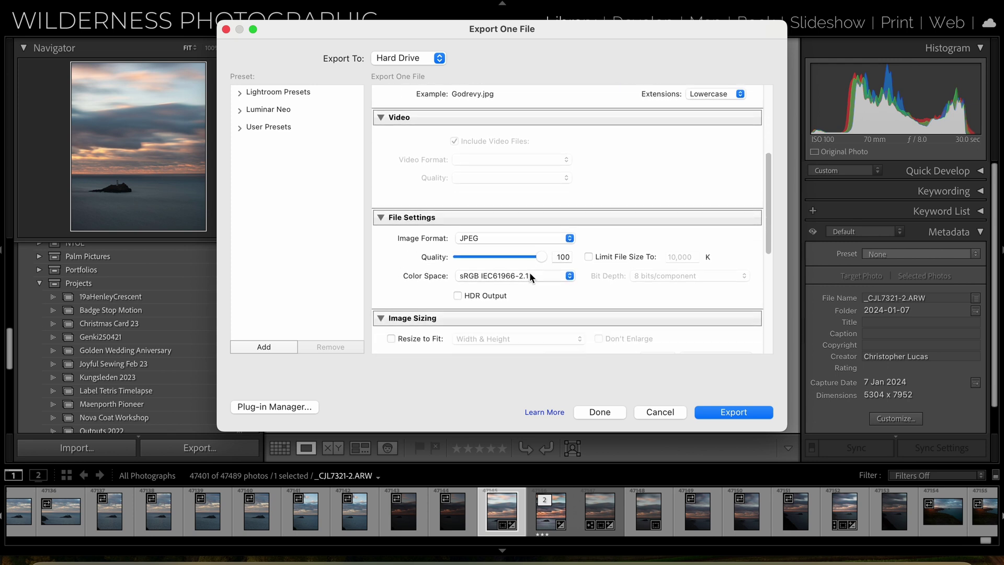
pyautogui.scroll(-2, 532, 276)
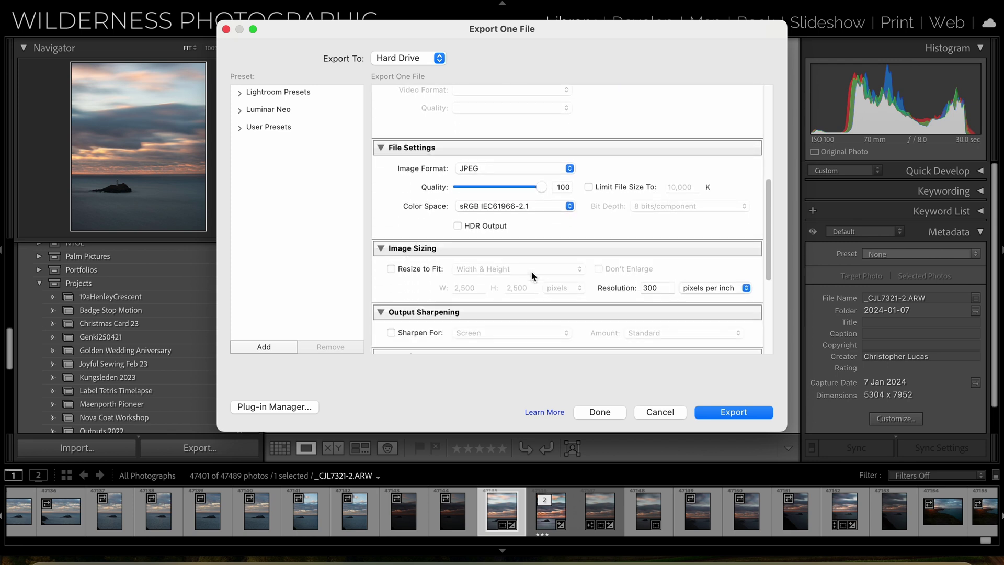
pyautogui.scroll(-3, 532, 277)
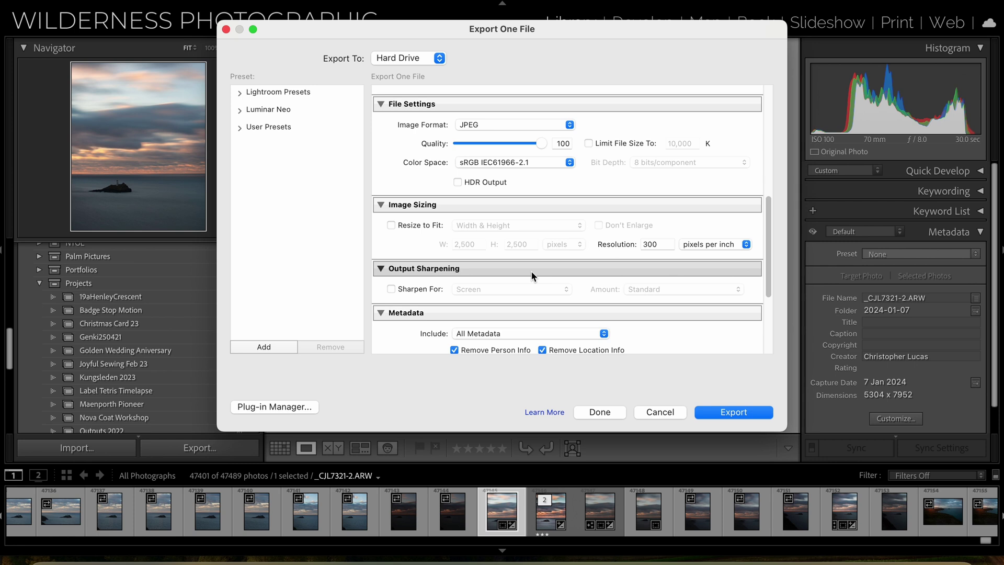
pyautogui.scroll(1, 532, 276)
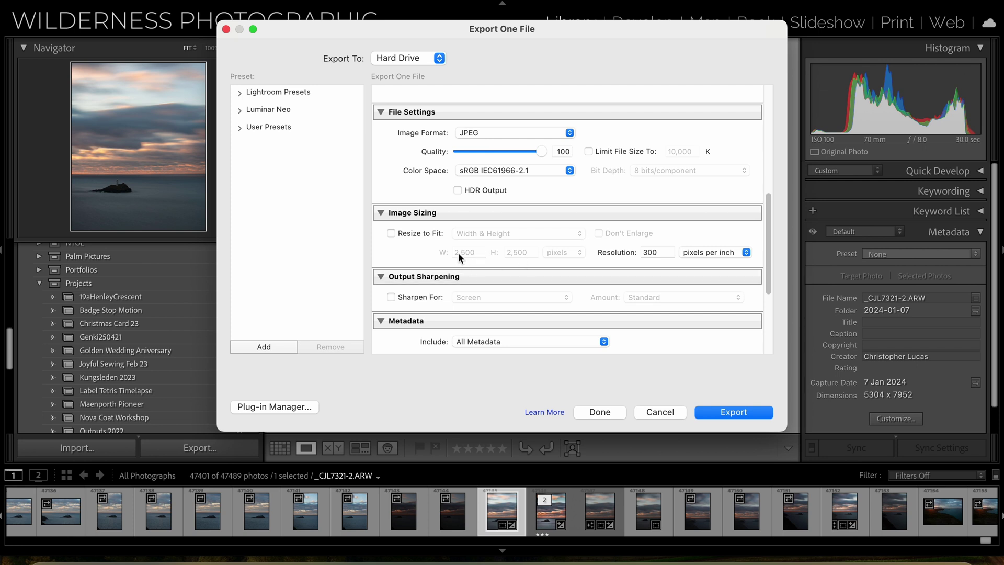
pyautogui.scroll(-2, 492, 252)
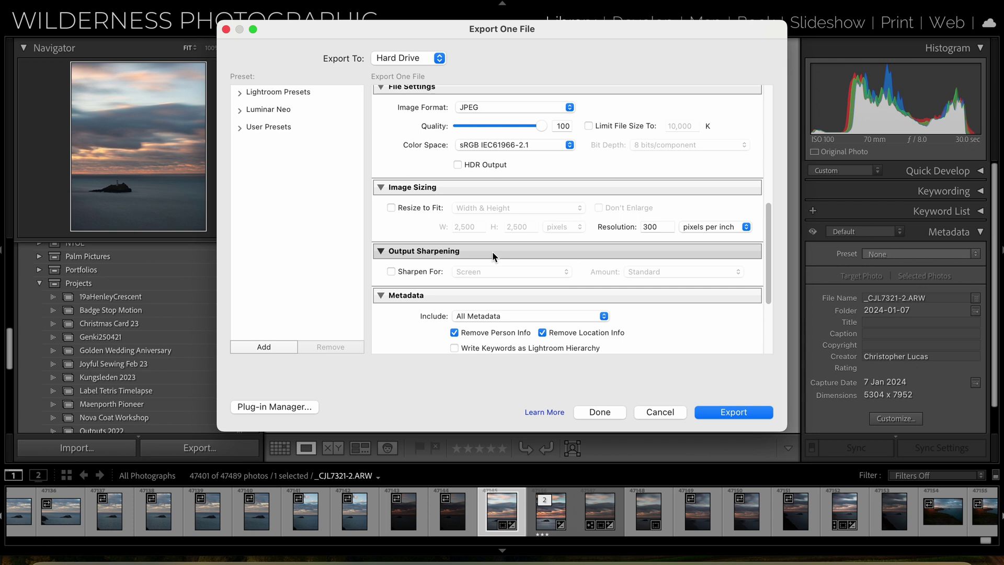
pyautogui.scroll(-2, 491, 252)
pyautogui.scroll(2, 492, 252)
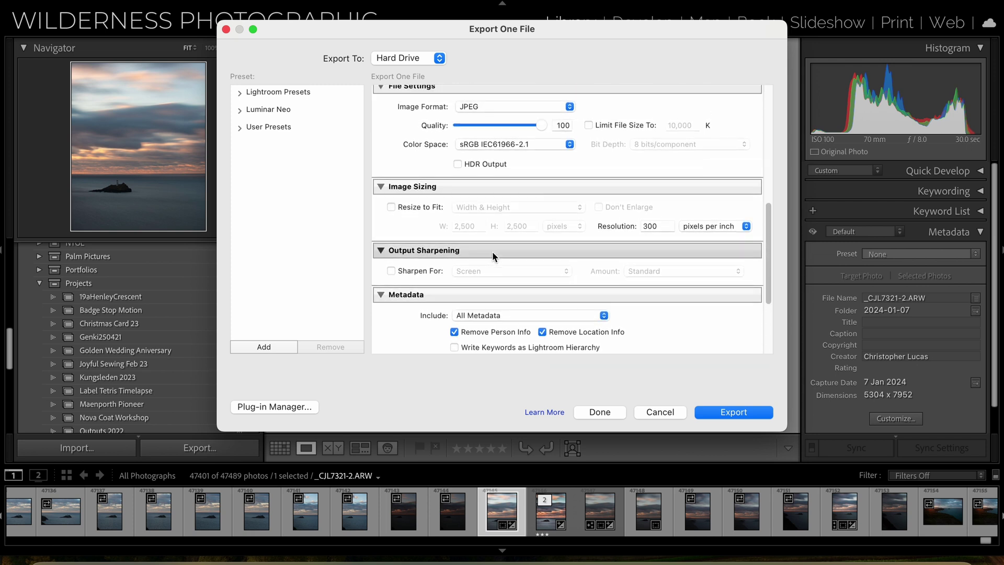
pyautogui.scroll(6, 491, 252)
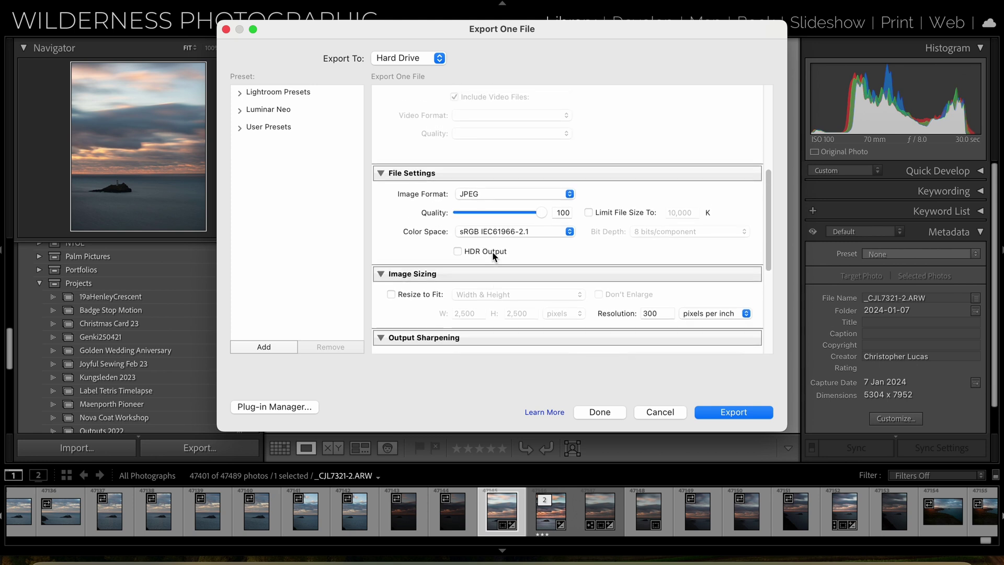
pyautogui.scroll(9, 492, 252)
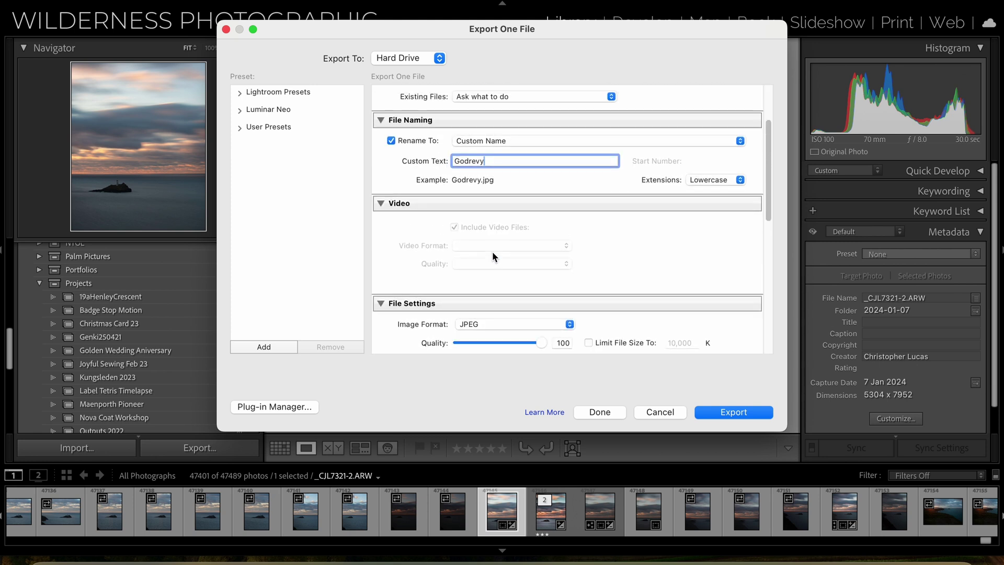
# Set the JPEG quality to 77 and export the photo.
pyautogui.scroll(-14, 495, 256)
pyautogui.scroll(3, 491, 252)
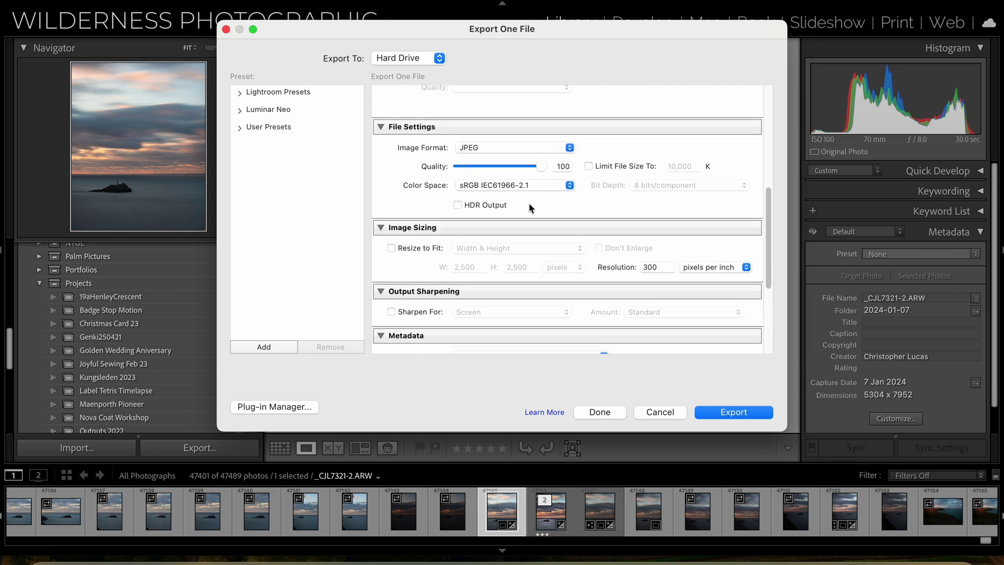
pyautogui.moveTo(544, 166); pyautogui.dragTo(524, 168)
pyautogui.click(734, 413)
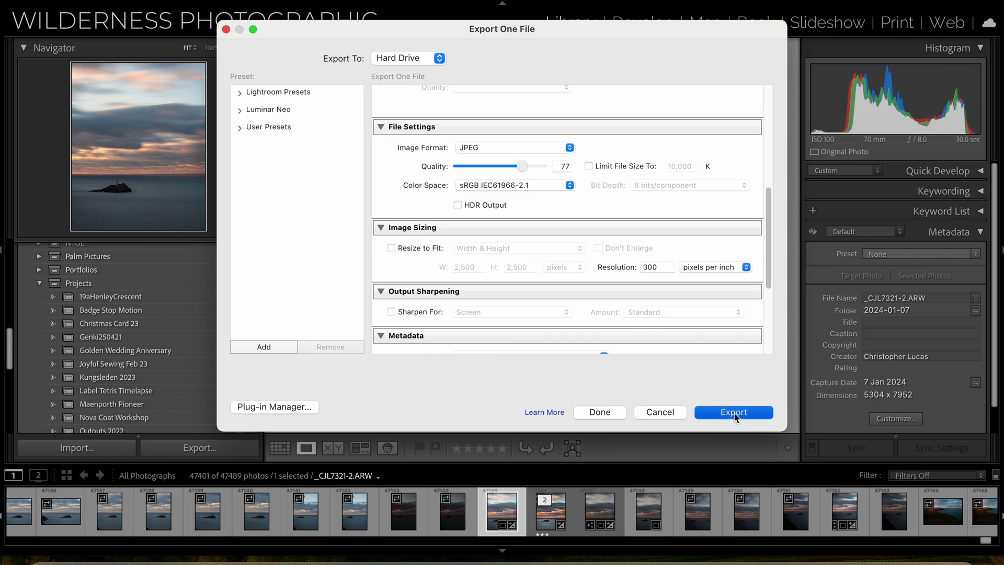